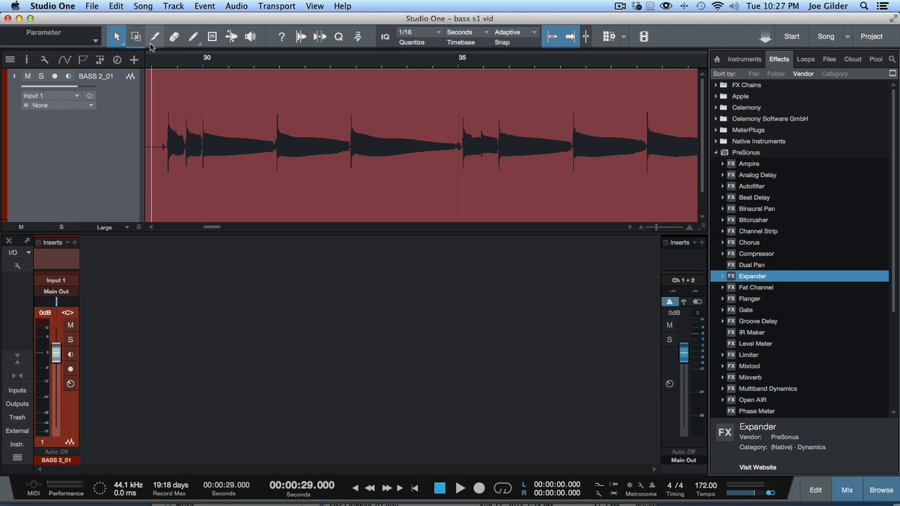
- Place the playhead near bar 29 and zoom in on the bass waveform there
left_click(161, 66)
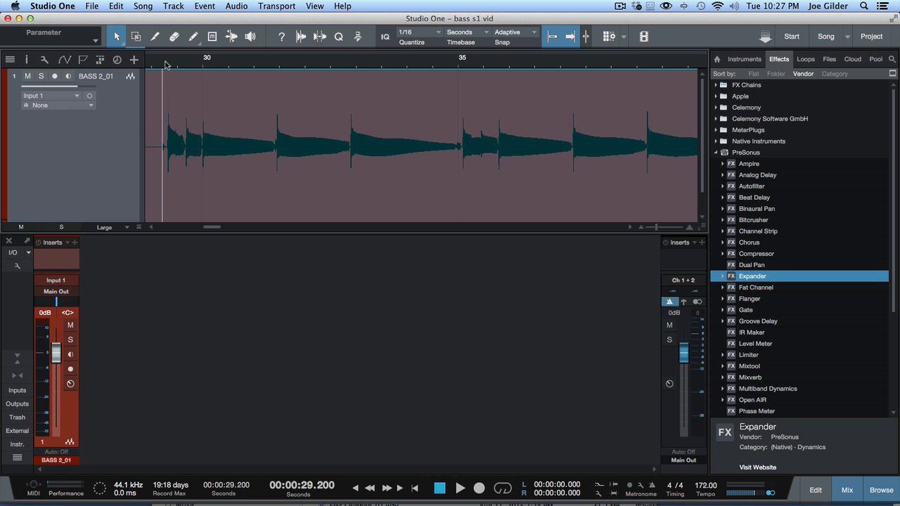
left_click_drag(167, 65, 169, 73)
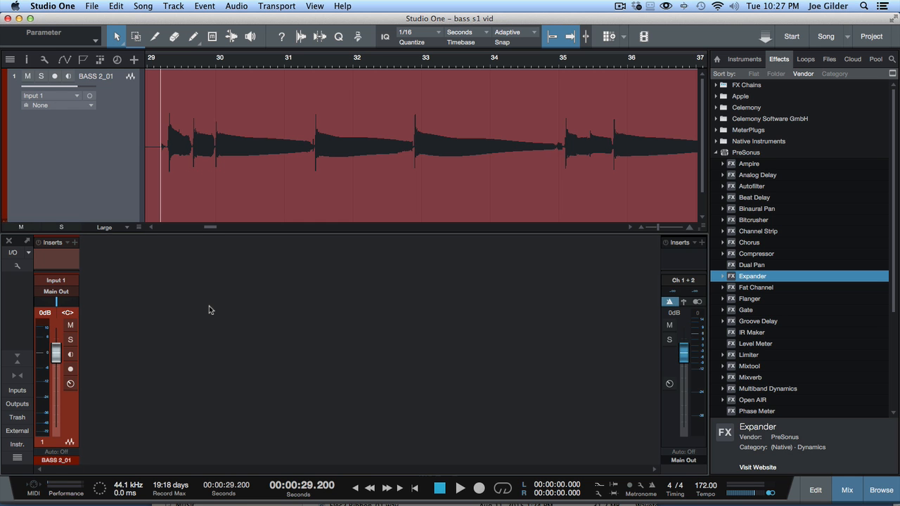
- Audition the bass part, playing from around bars 37 and 40
key("space")
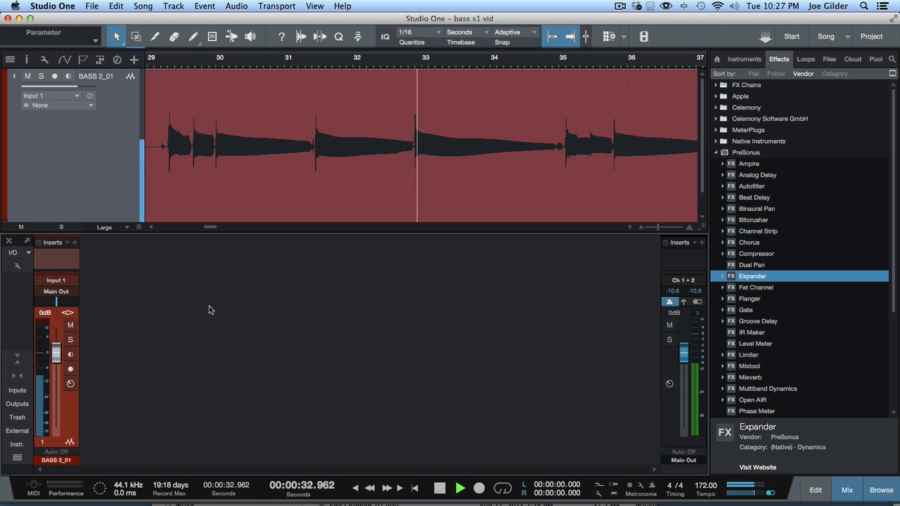
key("space")
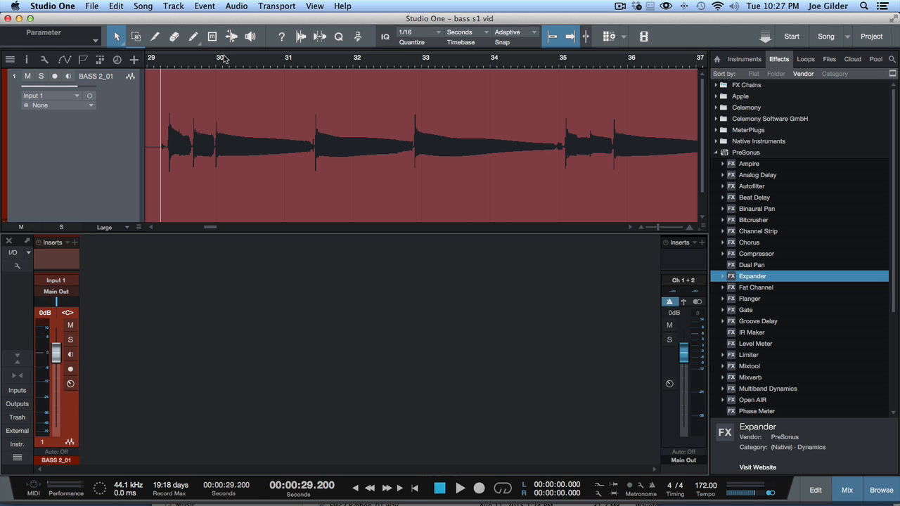
left_click_drag(223, 56, 223, 38)
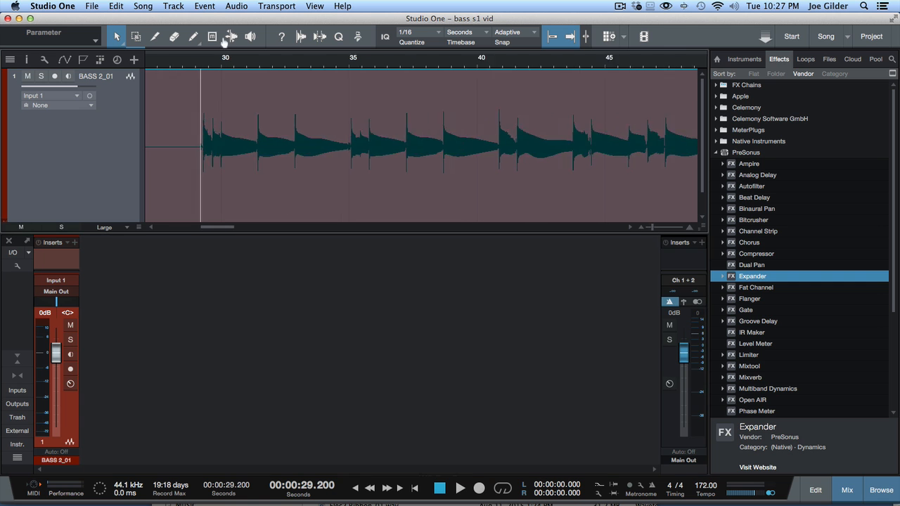
left_click(388, 63)
left_click(475, 63)
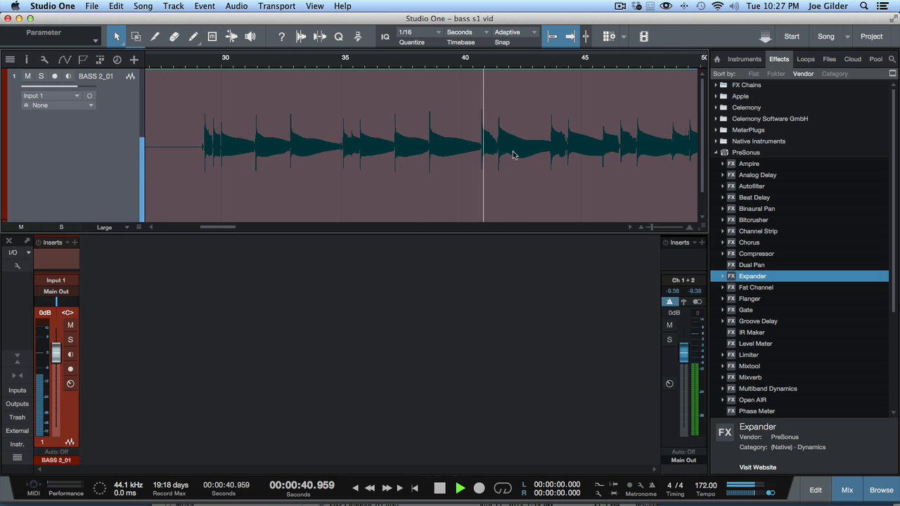
scroll(532, 173, "right", 3)
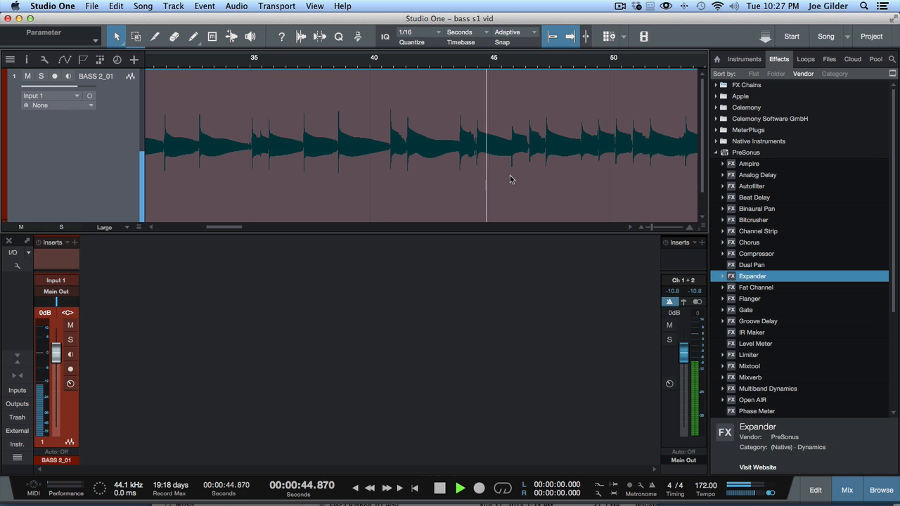
key("space")
- Enlarge the mixer to reveal the BASS 2_01 channel's sends area
scroll(442, 151, "right", 1)
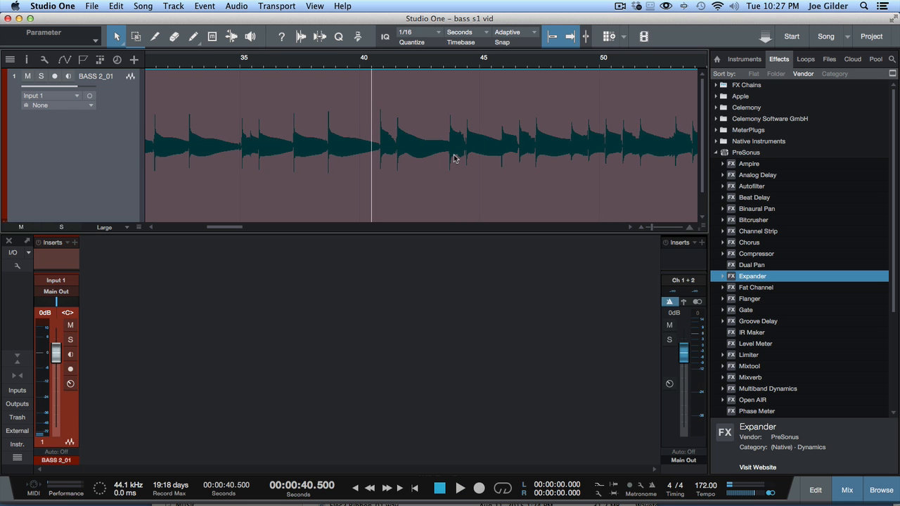
scroll(453, 158, "right", 1)
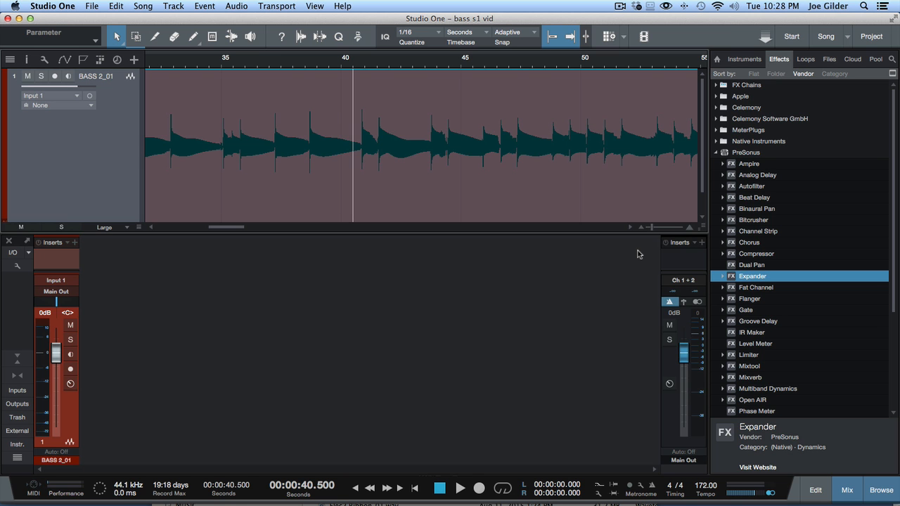
left_click_drag(133, 232, 130, 182)
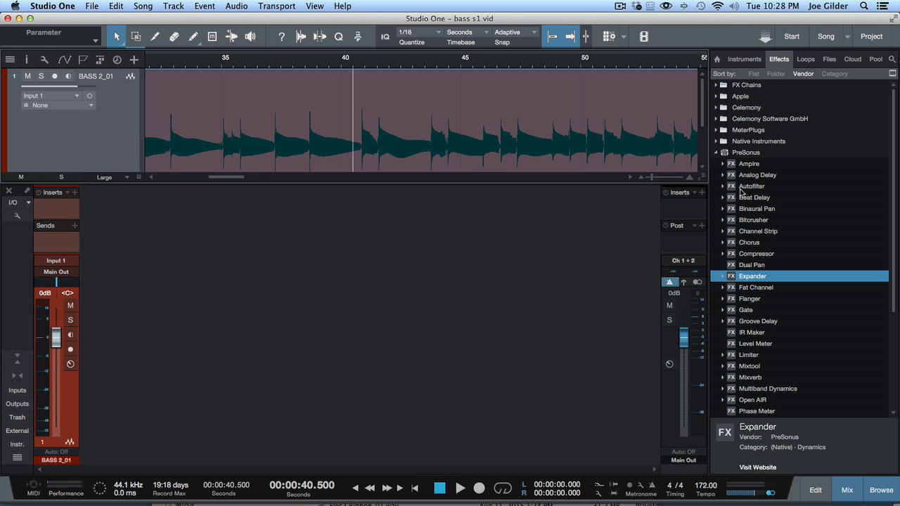
- Drag RedlightDist from the PreSonus effects onto the BASS 2_01 channel's Inserts
scroll(745, 197, "down", 3)
scroll(759, 220, "up", 3)
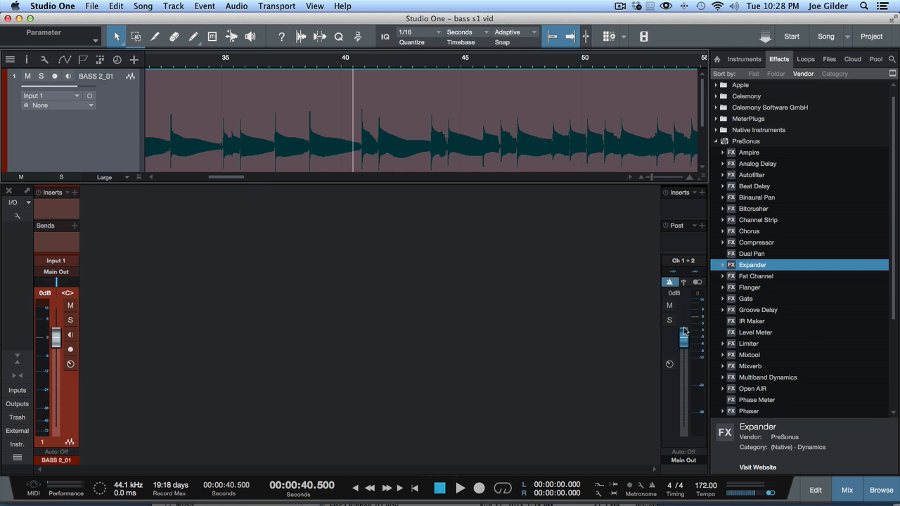
scroll(802, 319, "down", 3)
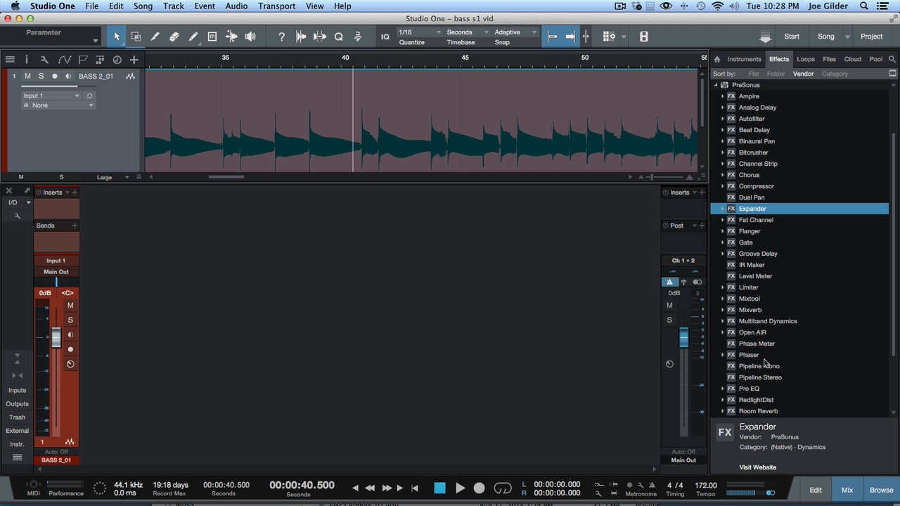
scroll(765, 363, "down", 1)
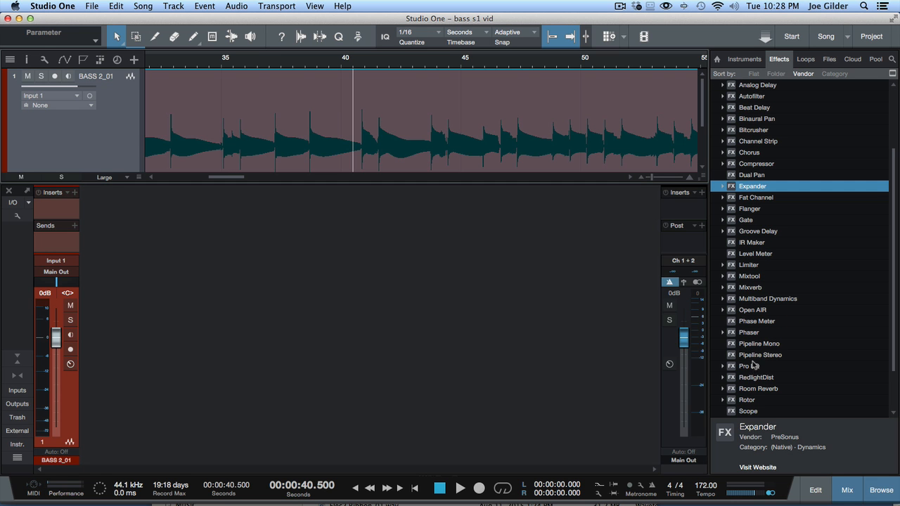
left_click_drag(754, 380, 51, 199)
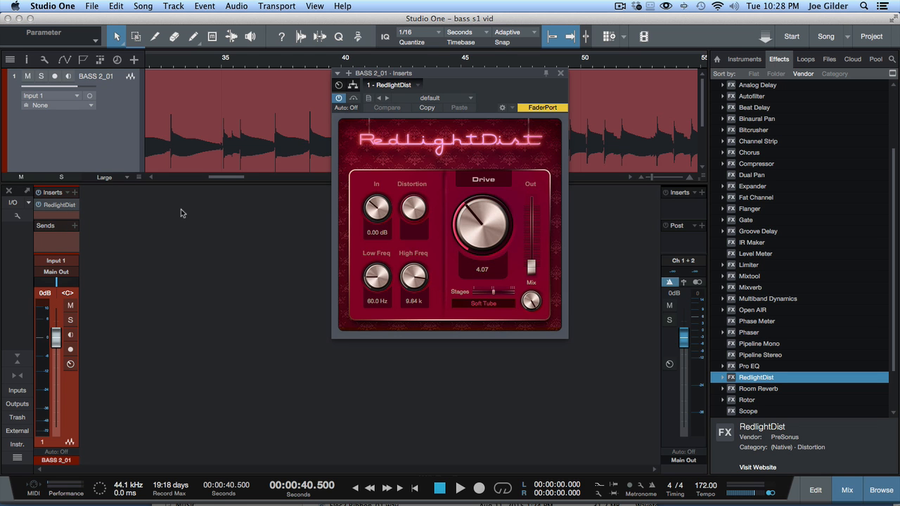
- Show the insert routing view and move RedlightDist onto the Splitter's right branch
left_click(353, 85)
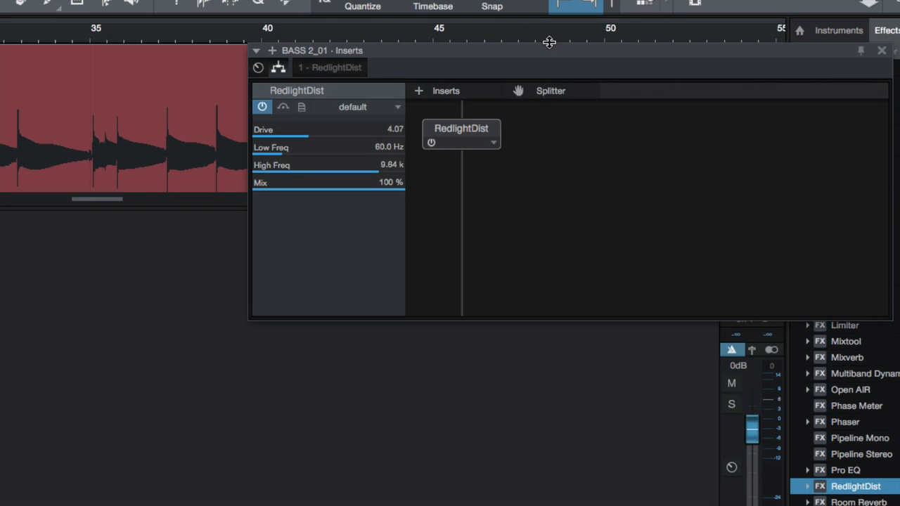
left_click_drag(538, 77, 322, 131)
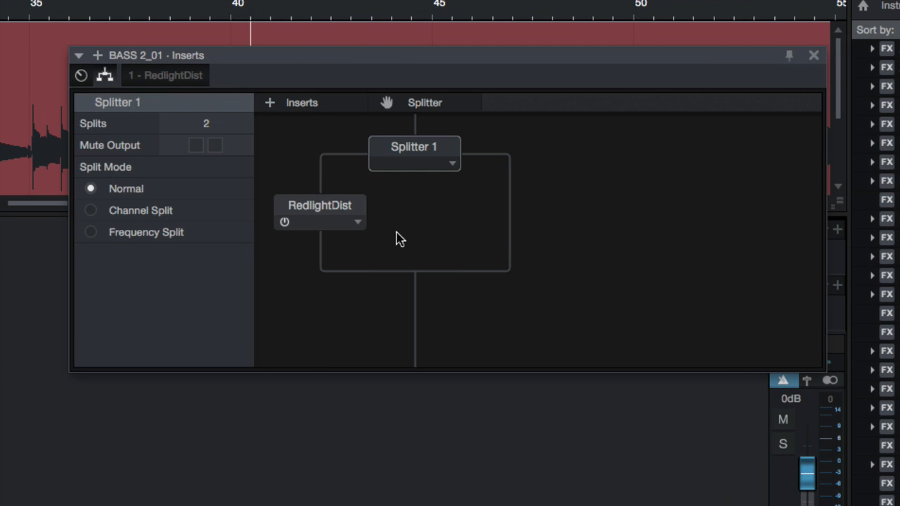
left_click_drag(312, 211, 513, 206)
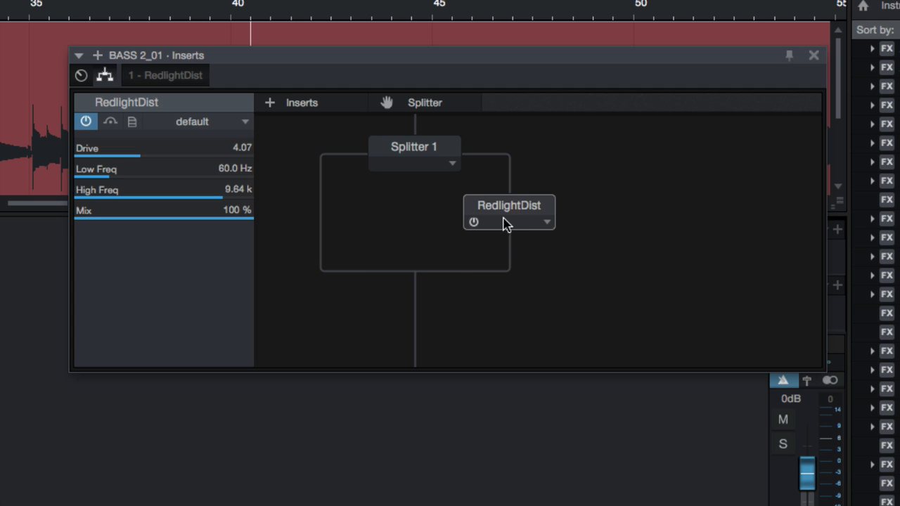
- Mute Splitter 1's first, unprocessed branch and reopen the RedlightDist editor
left_click(404, 151)
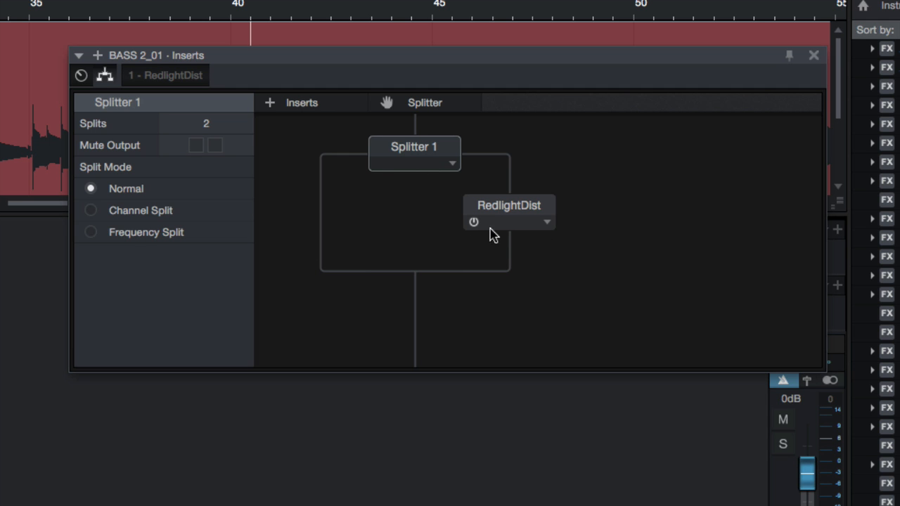
left_click(196, 146)
double_click(513, 206)
left_click_drag(327, 71, 404, 35)
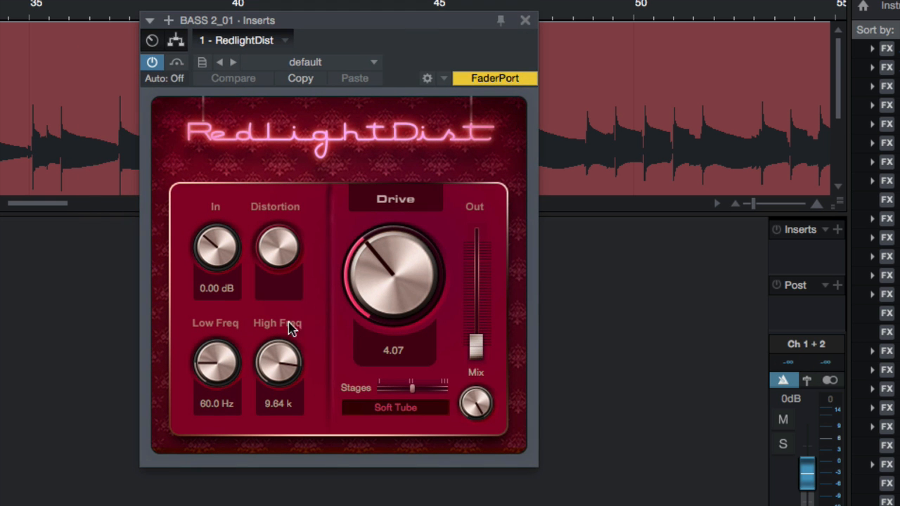
- Try RedlightDist settings, ending with Low Freq 58.7 Hz and High Freq 16.00 k
left_click_drag(231, 380, 219, 360)
left_click_drag(375, 274, 393, 262)
left_click_drag(475, 345, 476, 292)
left_click_drag(418, 283, 412, 162)
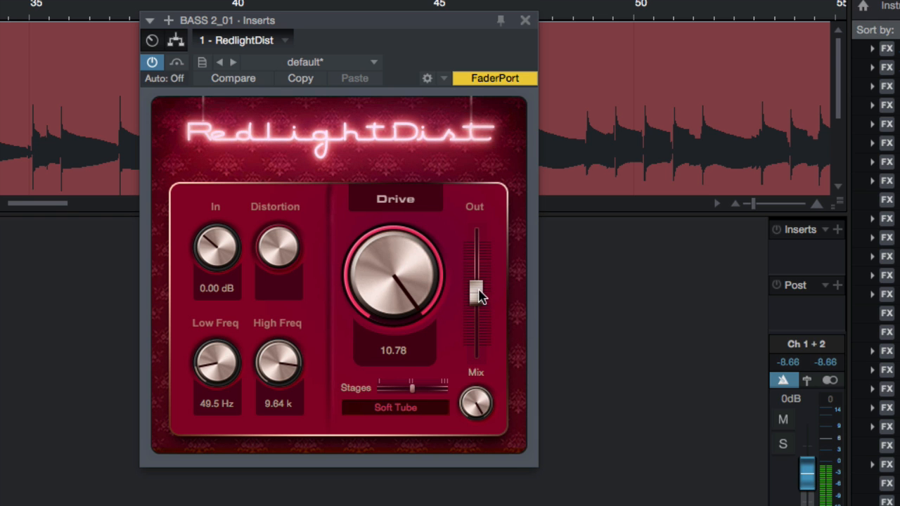
left_click_drag(478, 293, 480, 323)
left_click(444, 388)
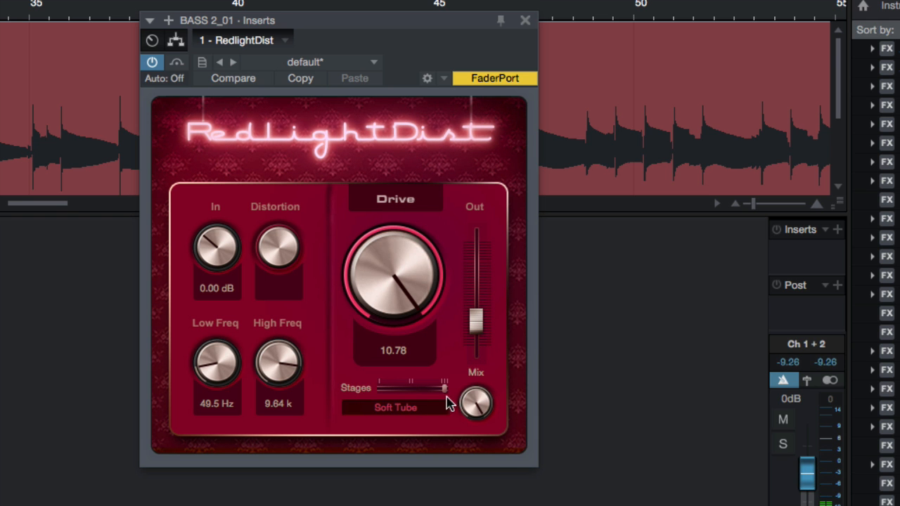
left_click(412, 388)
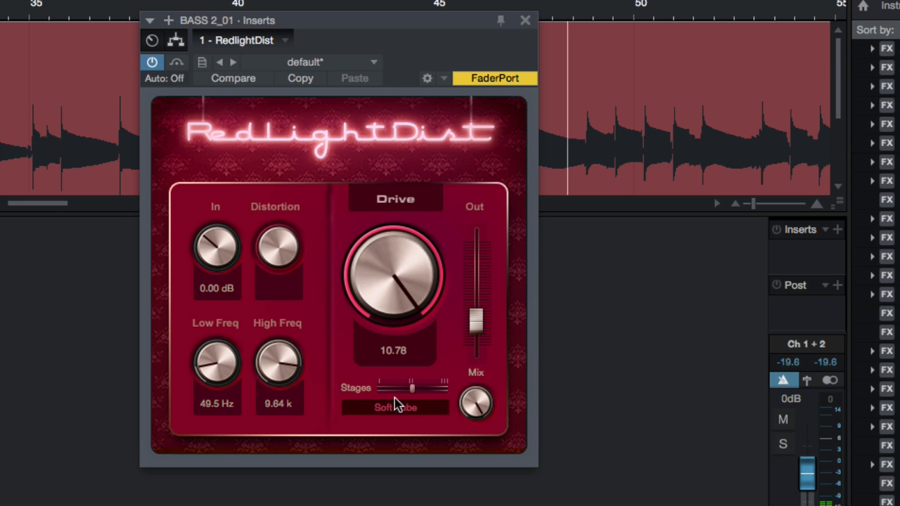
left_click_drag(221, 365, 217, 423)
left_click_drag(208, 361, 205, 334)
left_click_drag(279, 360, 271, 314)
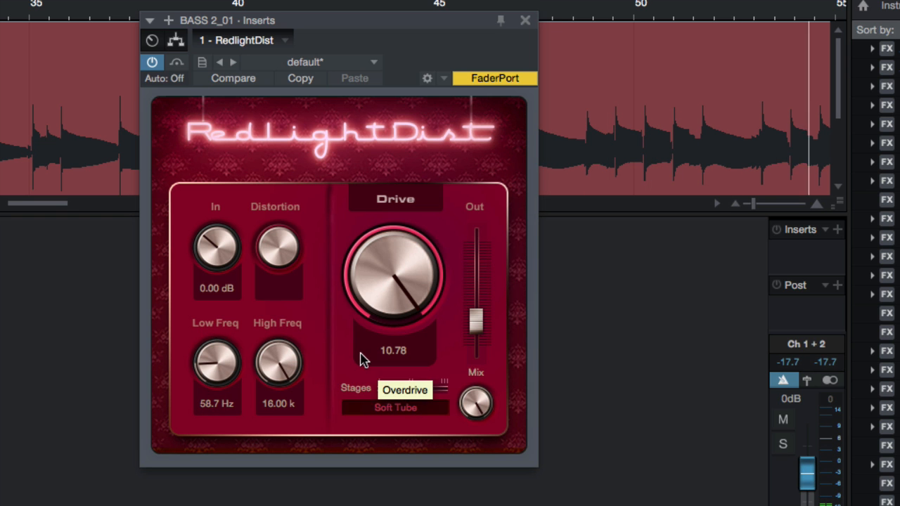
- Switch RedlightDist to Hard Tube with maximum stages and Drive at 8.75
left_click(411, 410)
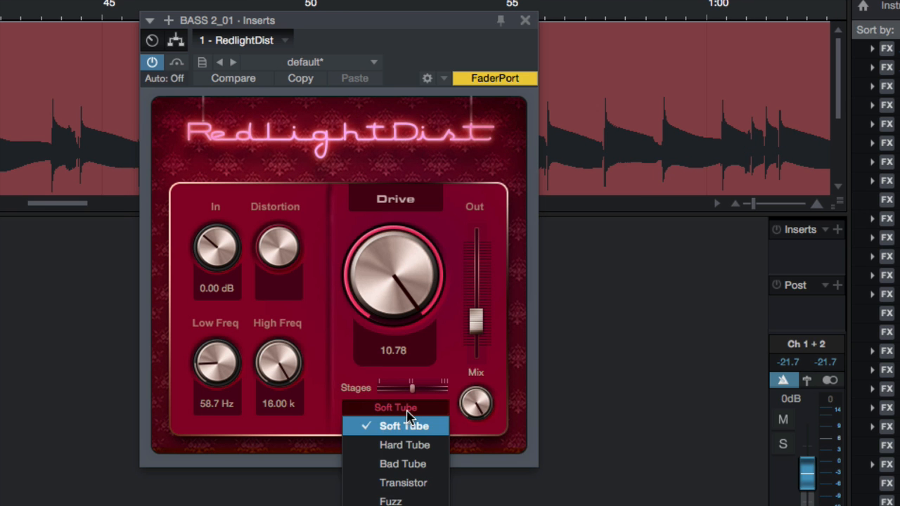
left_click(397, 445)
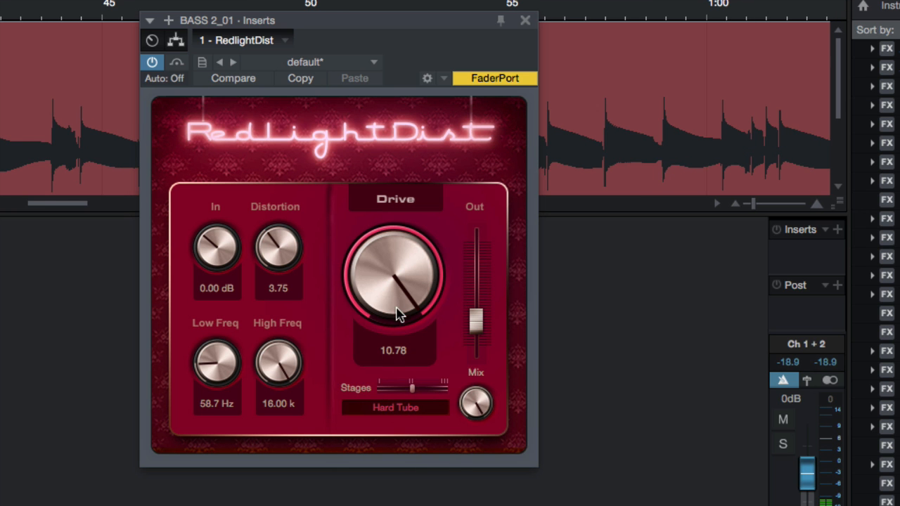
left_click_drag(412, 387, 461, 395)
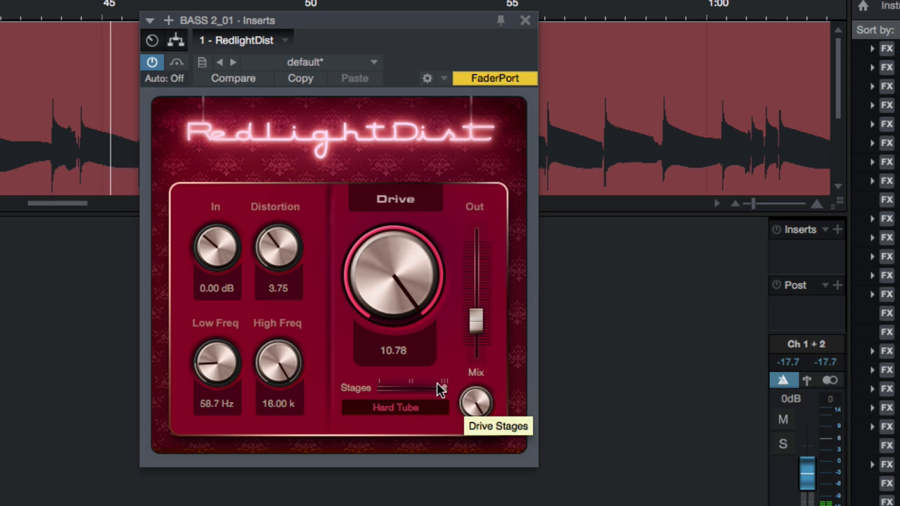
left_click_drag(397, 304, 416, 363)
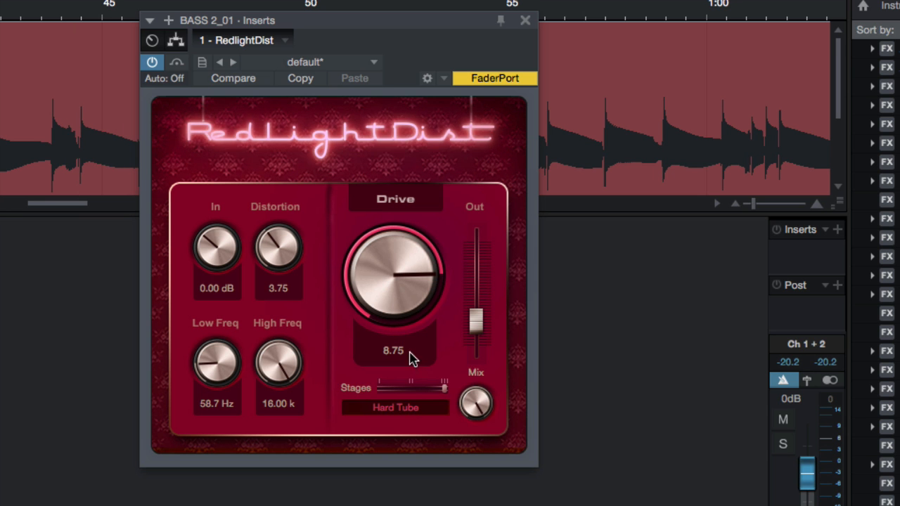
- Mute Splitter 1's dry output in the routing view
left_click(177, 40)
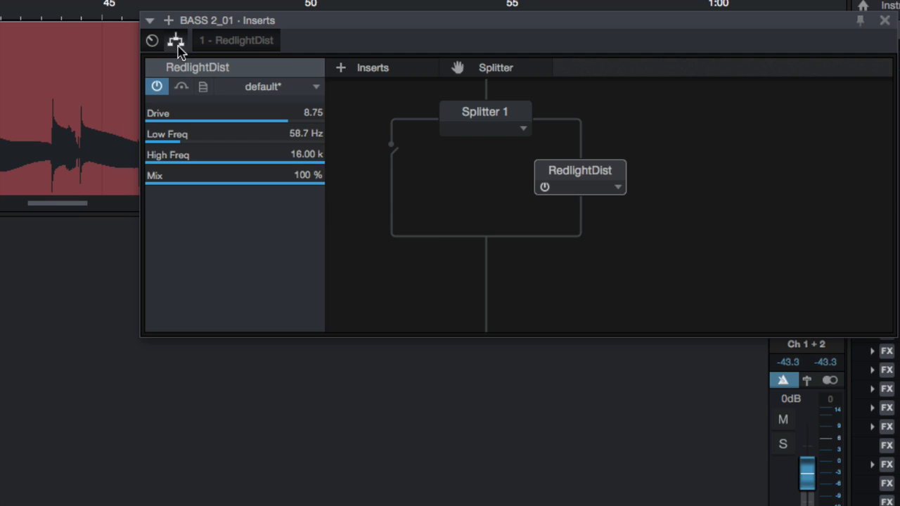
left_click(476, 126)
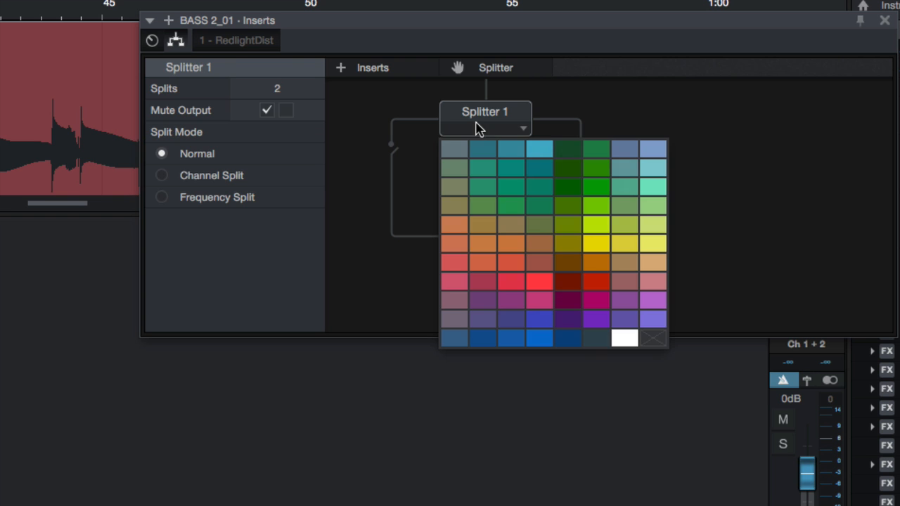
left_click(424, 161)
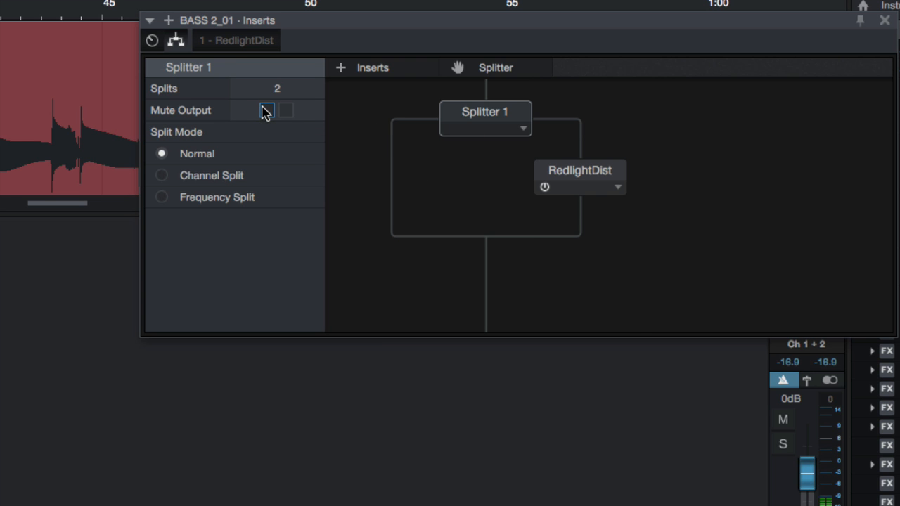
left_click(266, 111)
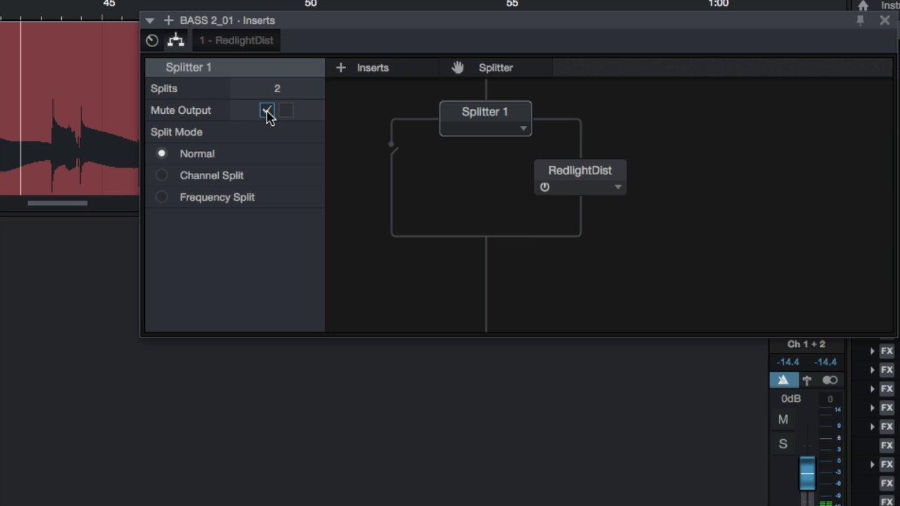
left_click(267, 112)
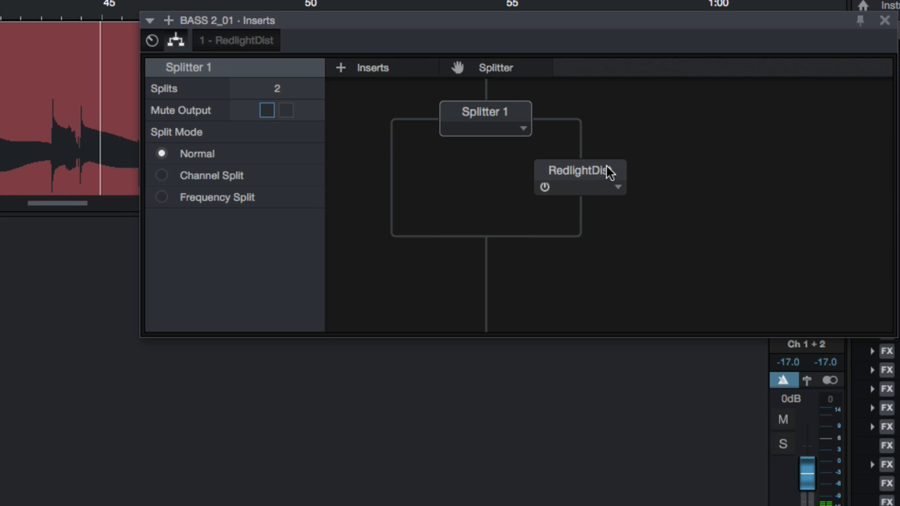
left_click(267, 111)
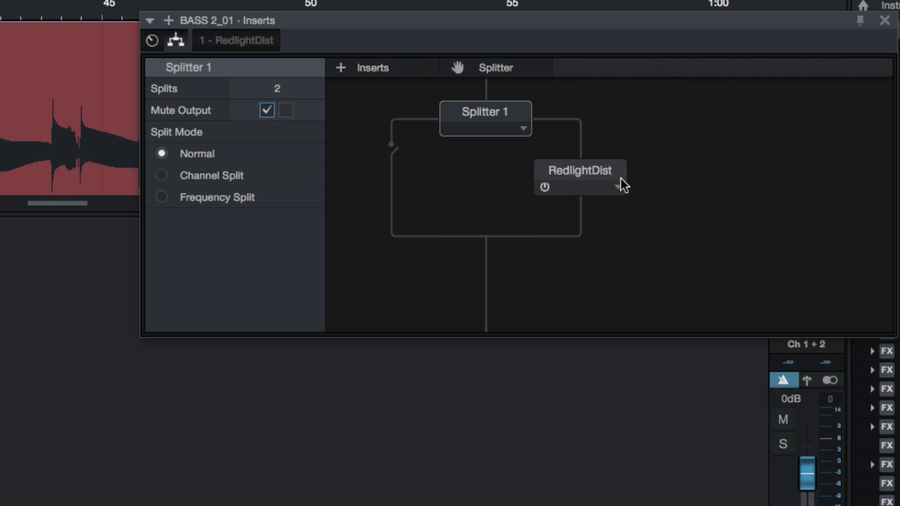
- Lower RedlightDist's output level to -16.80
left_click(547, 190)
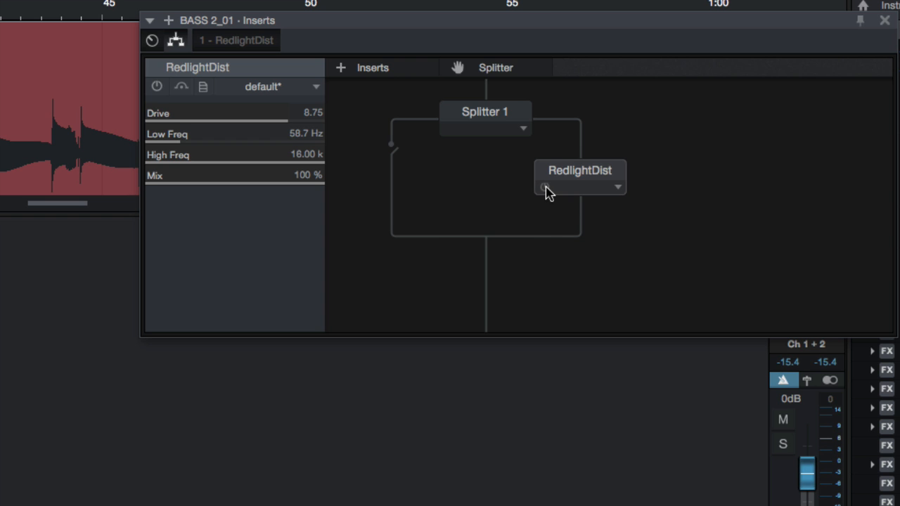
double_click(572, 181)
left_click_drag(485, 290, 476, 337)
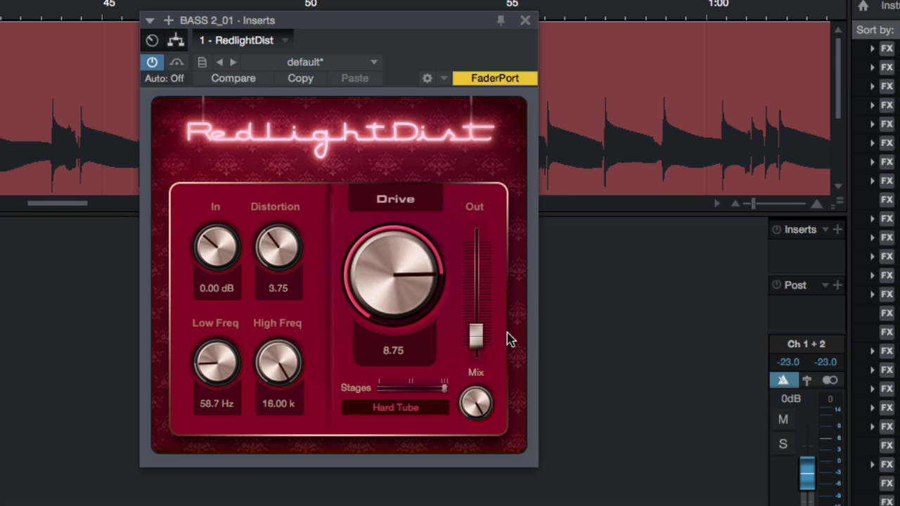
- Reopen RedlightDist from the insert slot and return to the splitter routing view
left_click(175, 40)
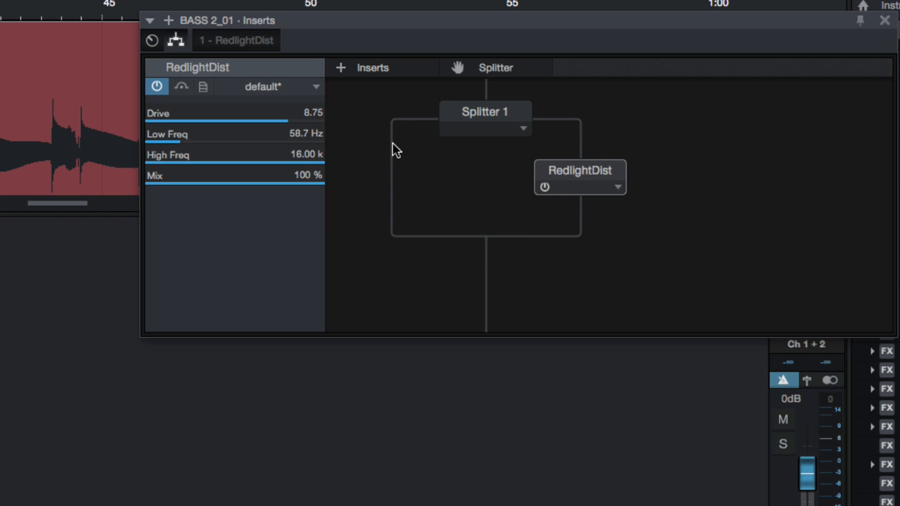
double_click(577, 176)
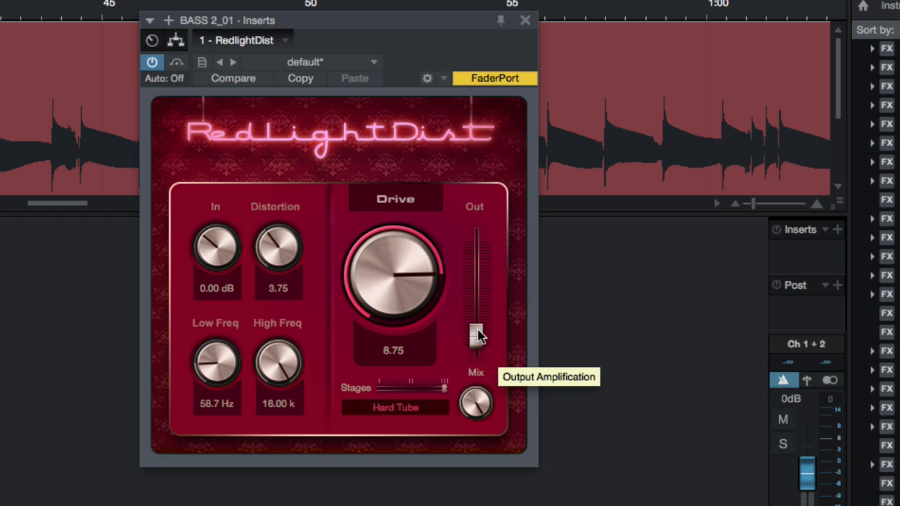
left_click(524, 21)
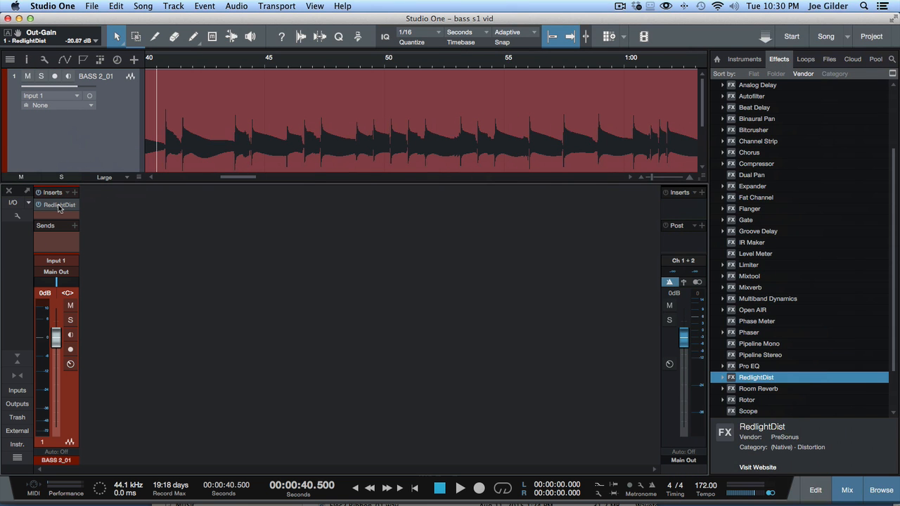
left_click(59, 206)
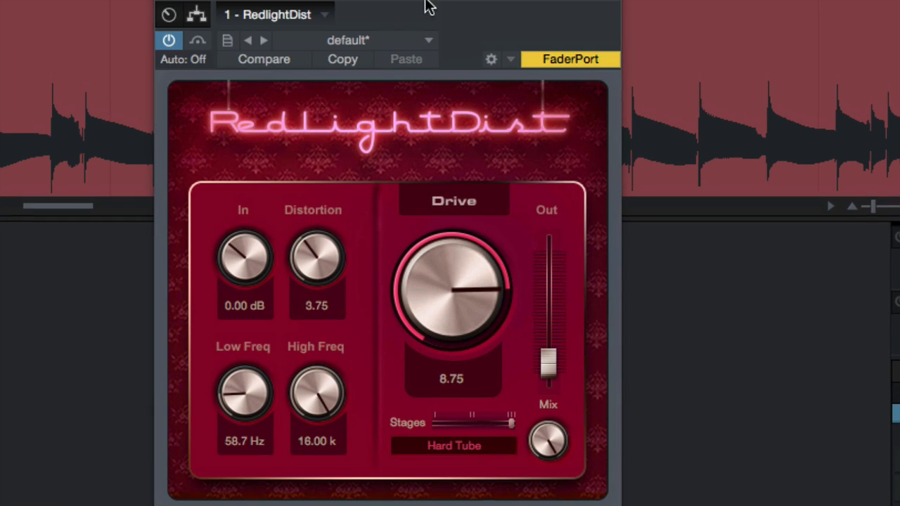
left_click(196, 14)
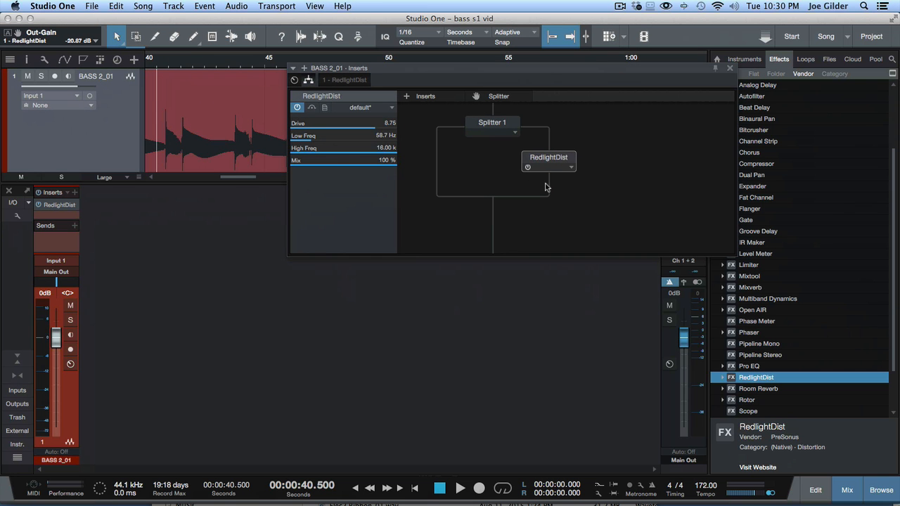
- Add Pro EQ below RedlightDist on the splitter branch and open its editor
left_click_drag(723, 367, 554, 184)
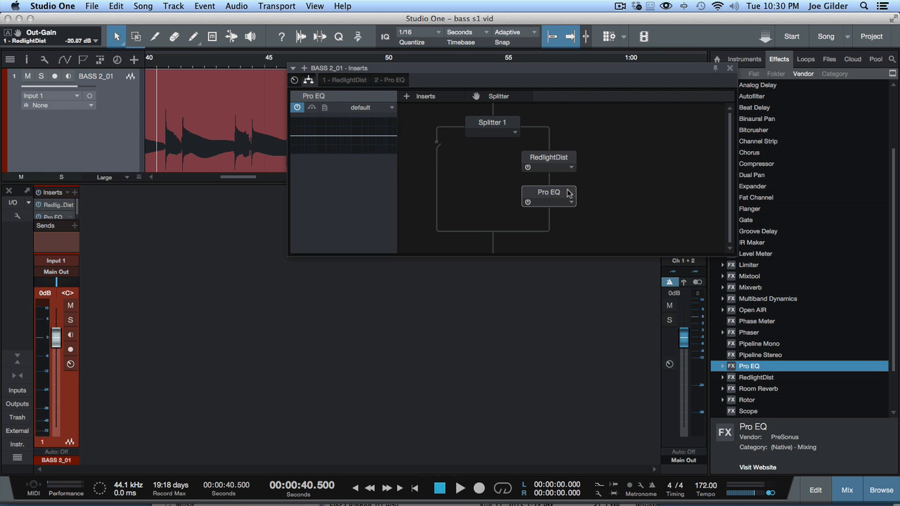
double_click(547, 196)
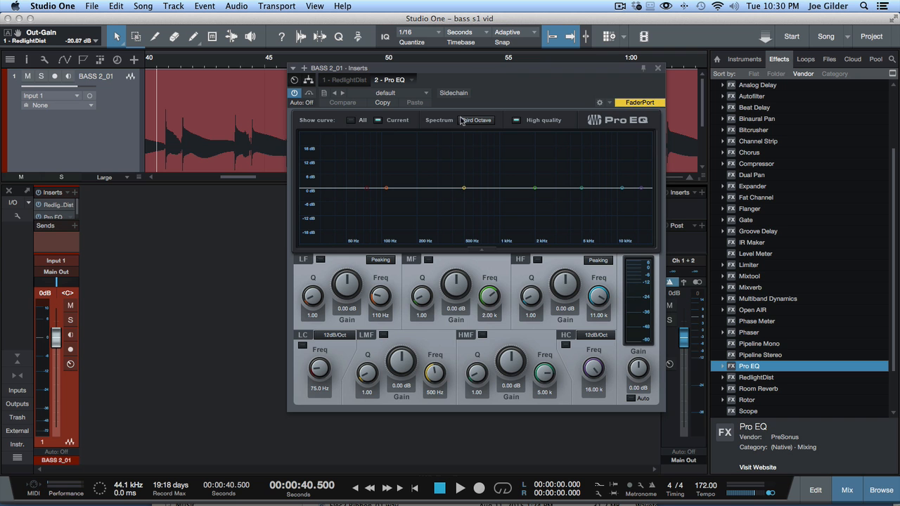
left_click_drag(500, 73, 437, 75)
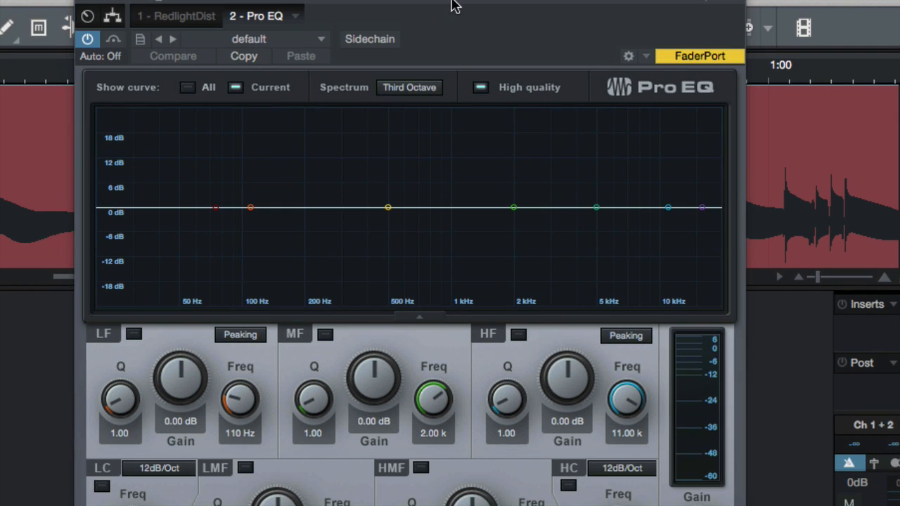
- Enable the Pro EQ low cut at 617 Hz while playing the bass
key("space")
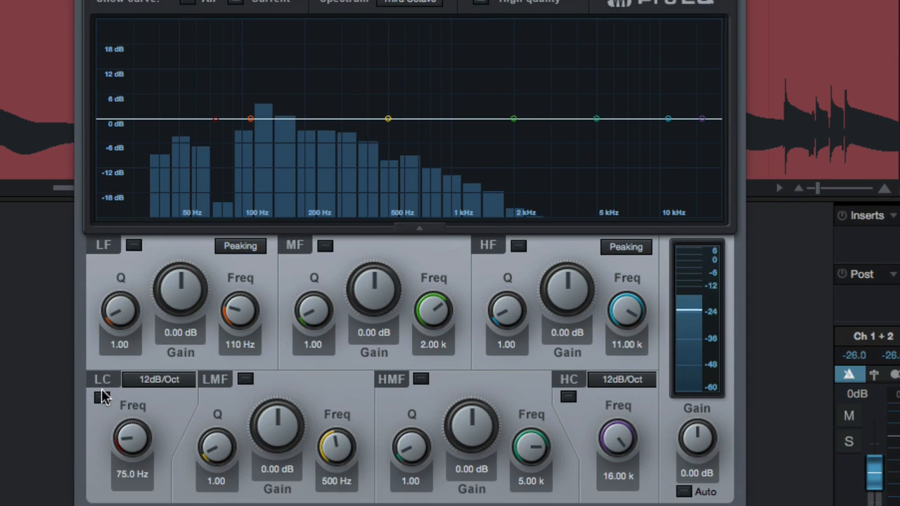
left_click(101, 397)
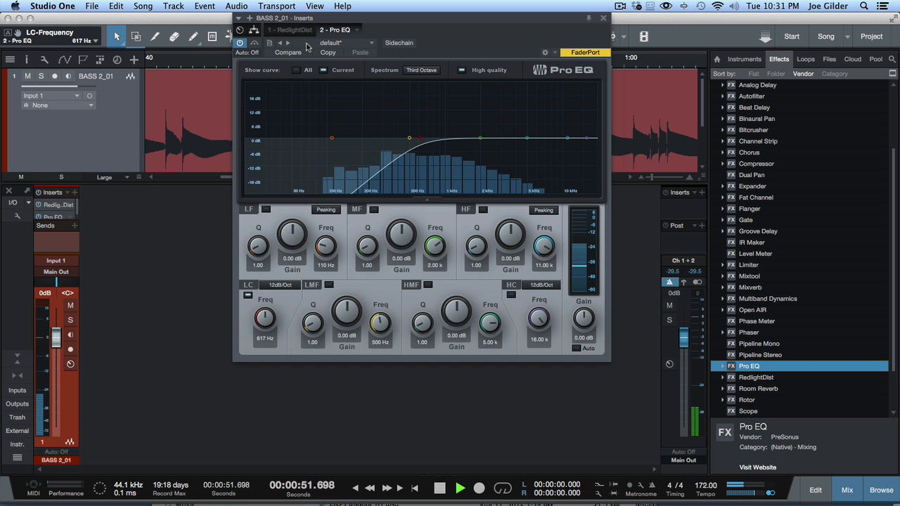
key("space")
left_click(254, 30)
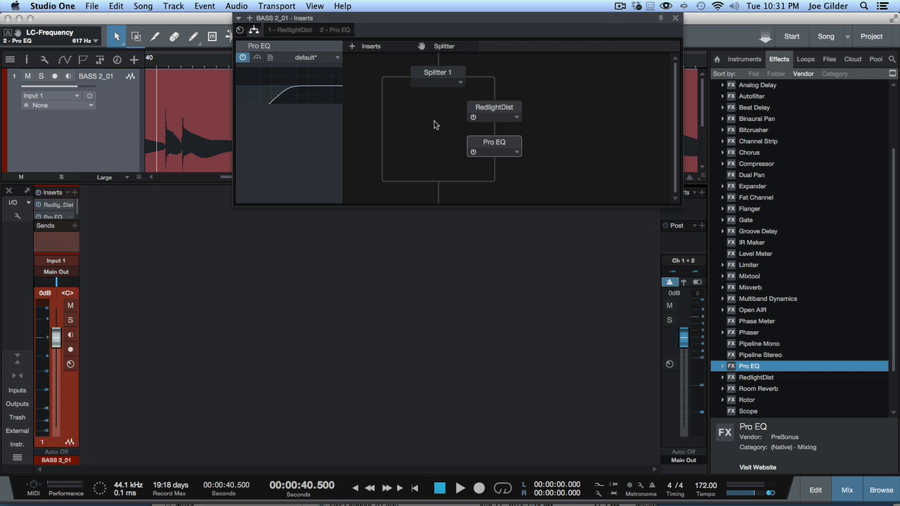
key("space")
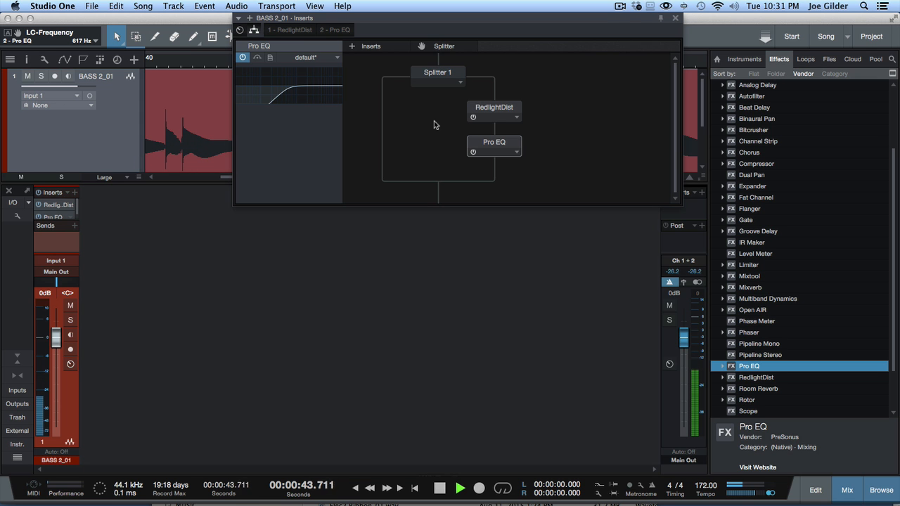
left_click(509, 117)
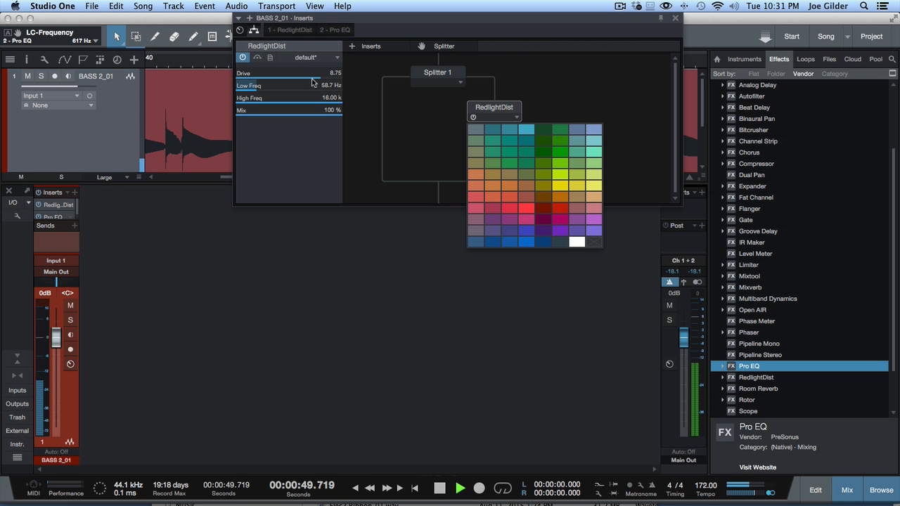
left_click(390, 123)
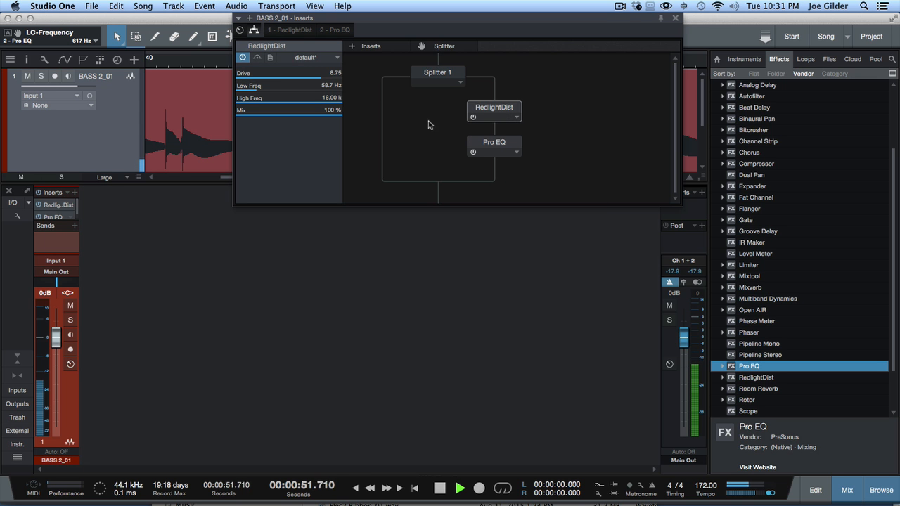
left_click(494, 146)
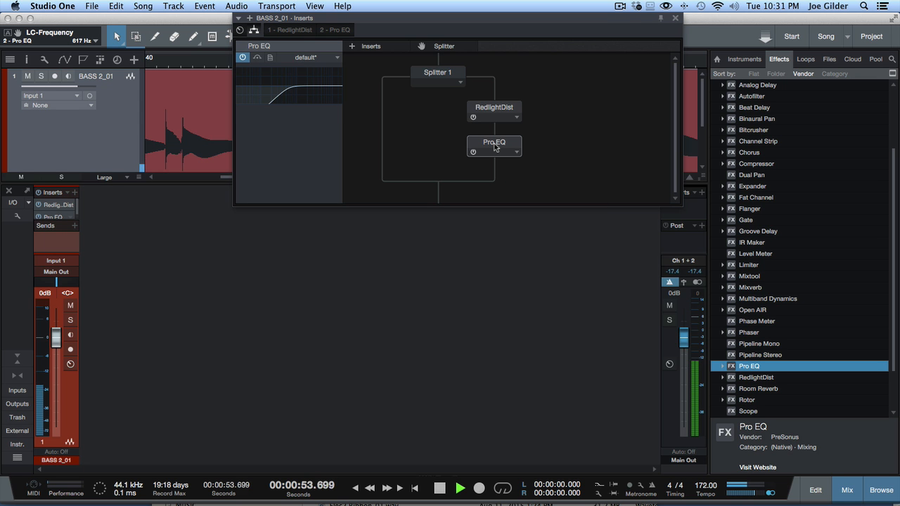
left_click(492, 109)
key("space")
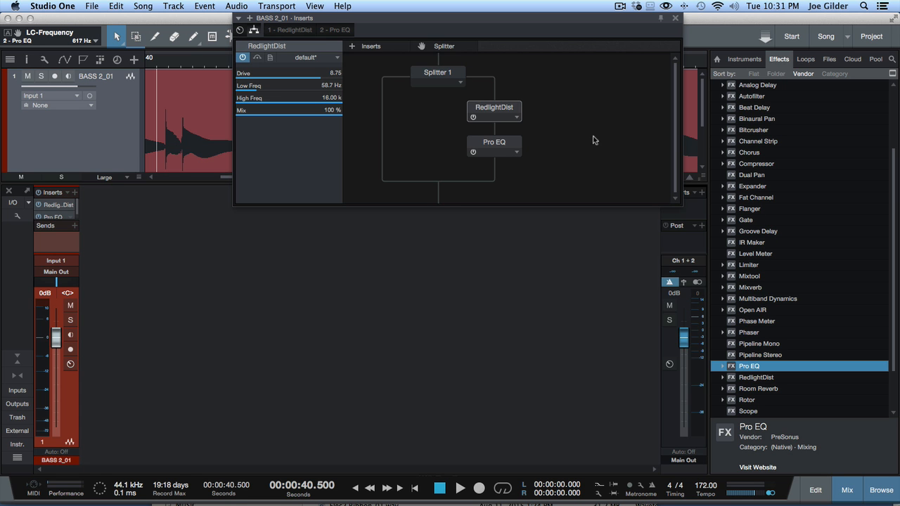
double_click(493, 110)
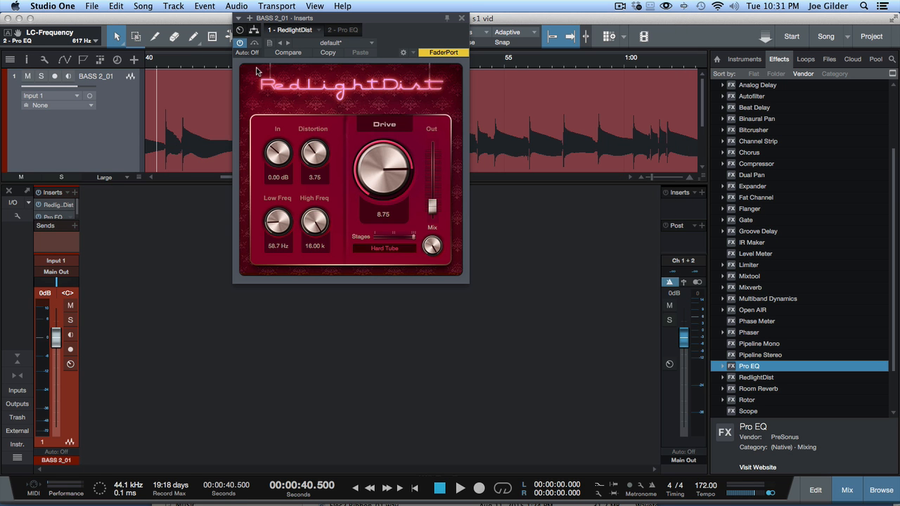
left_click(254, 31)
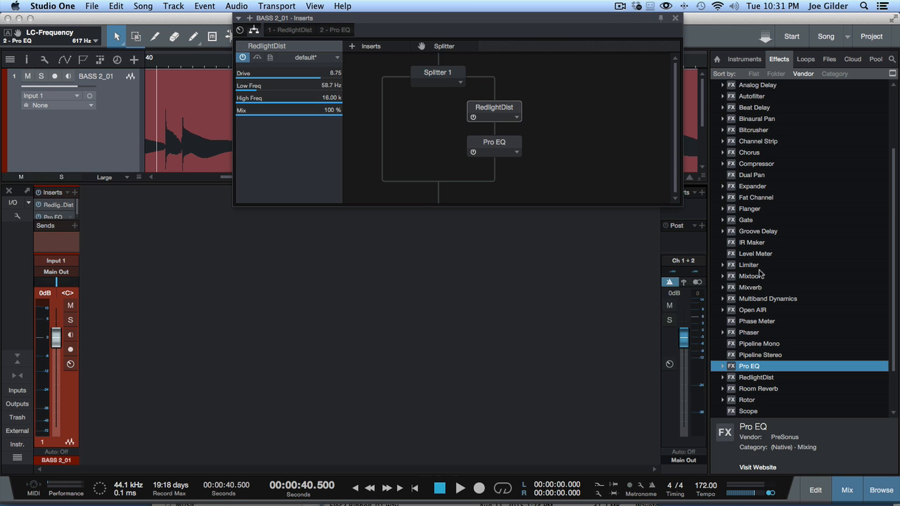
- Add Mixtool below Pro EQ and set its Gain to -5.87 dB
left_click_drag(749, 275, 492, 170)
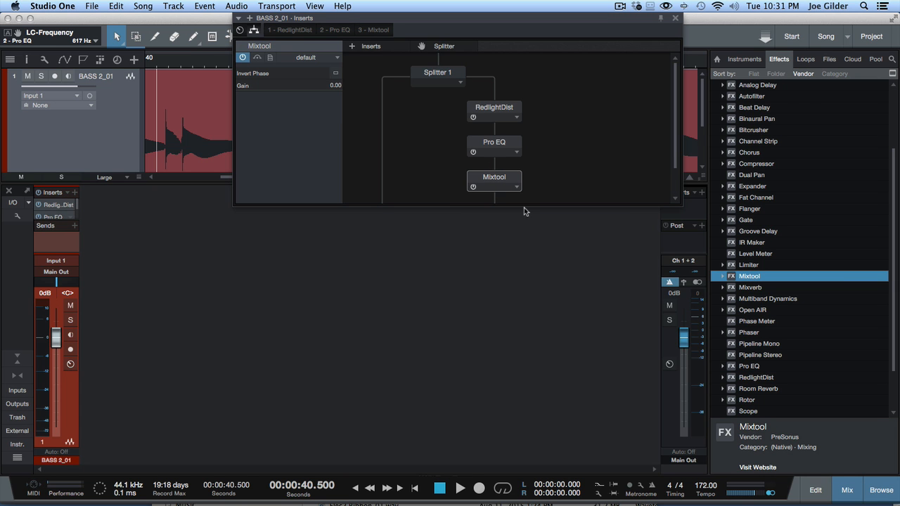
left_click(505, 186)
left_click(257, 83)
double_click(336, 85)
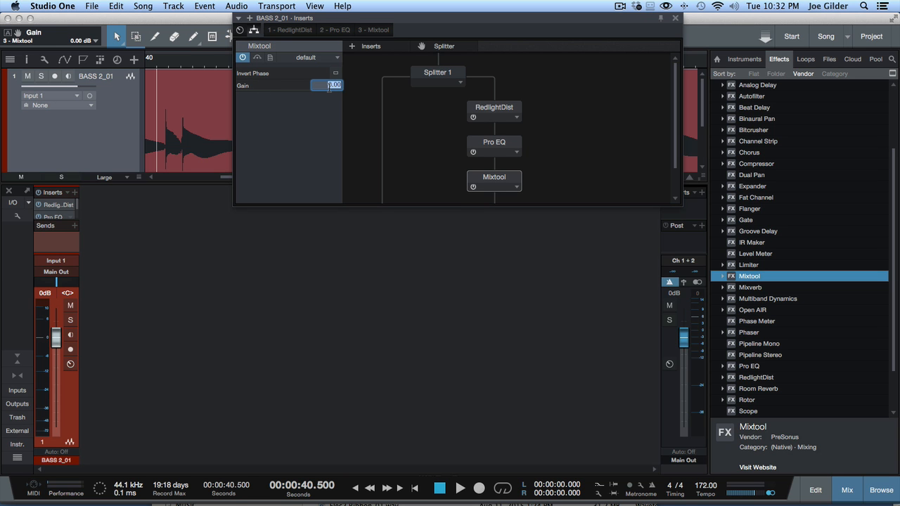
type("-3")
key("Return")
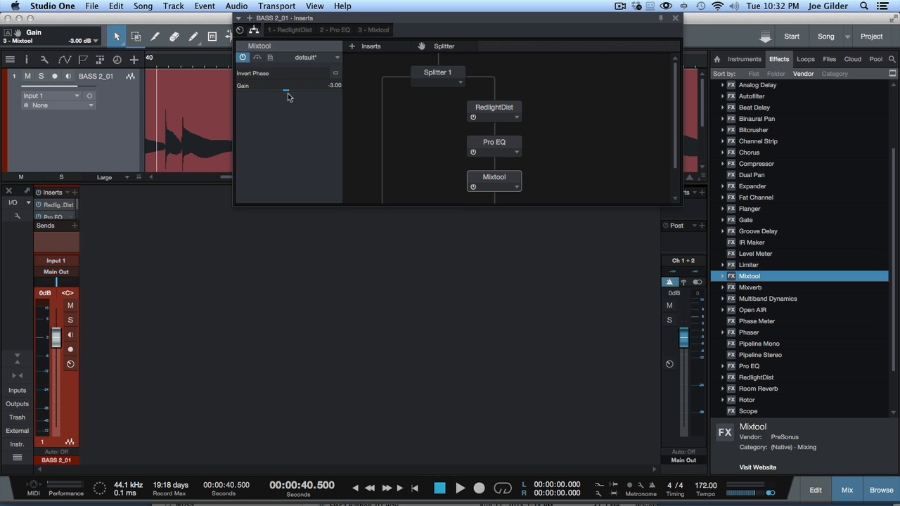
mouse_move(285, 91)
left_mouse_down()
mouse_move(335, 93)
mouse_move(256, 87)
mouse_move(277, 90)
left_mouse_up()
- Audition the trimmed bass, comparing it with Mixtool bypassed
key("space")
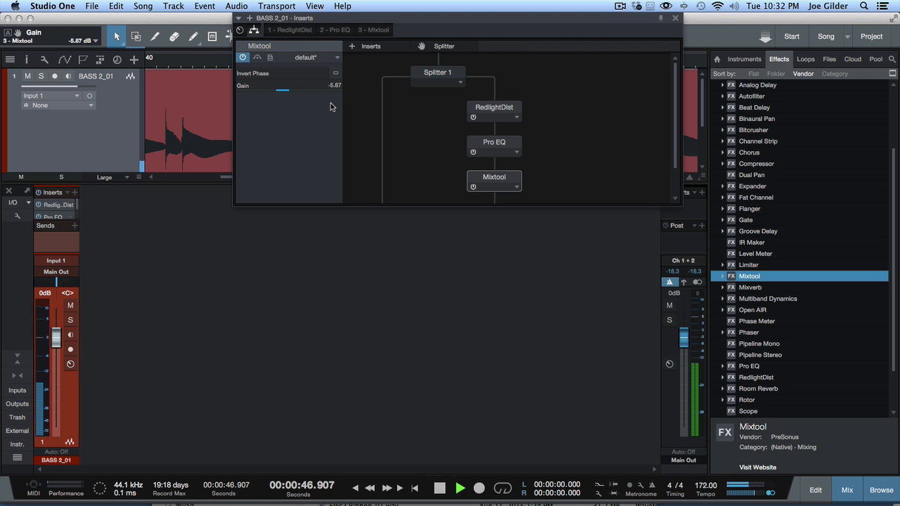
key("space")
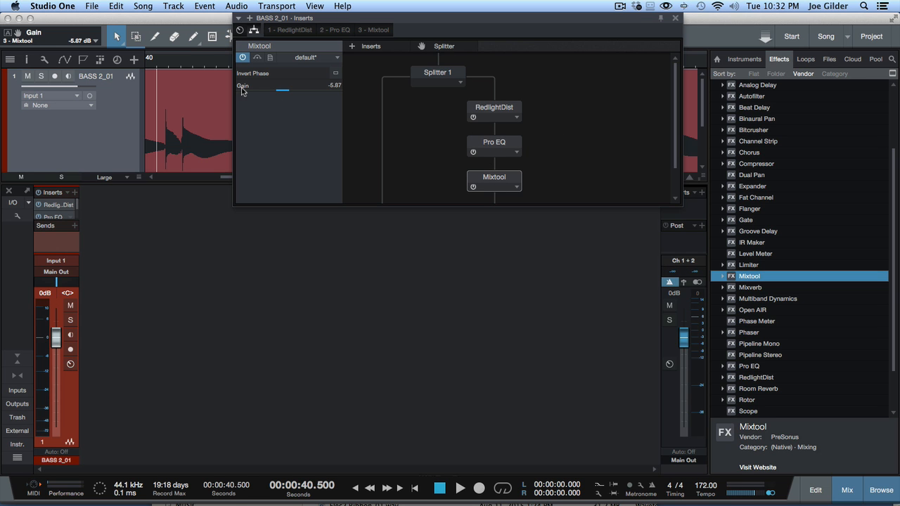
left_click(242, 57)
key("space")
key("space")
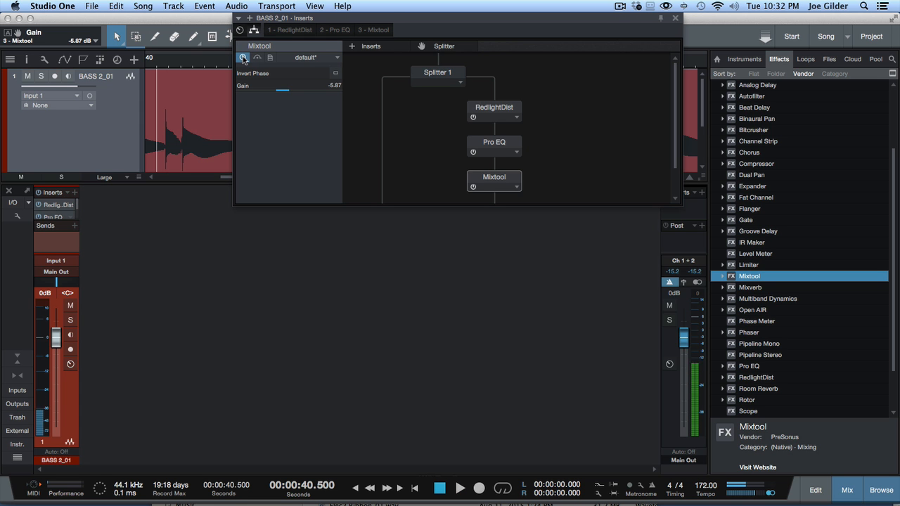
- Show the RedlightDist editor, make the mixer console taller, and briefly play back the bass
left_click(240, 30)
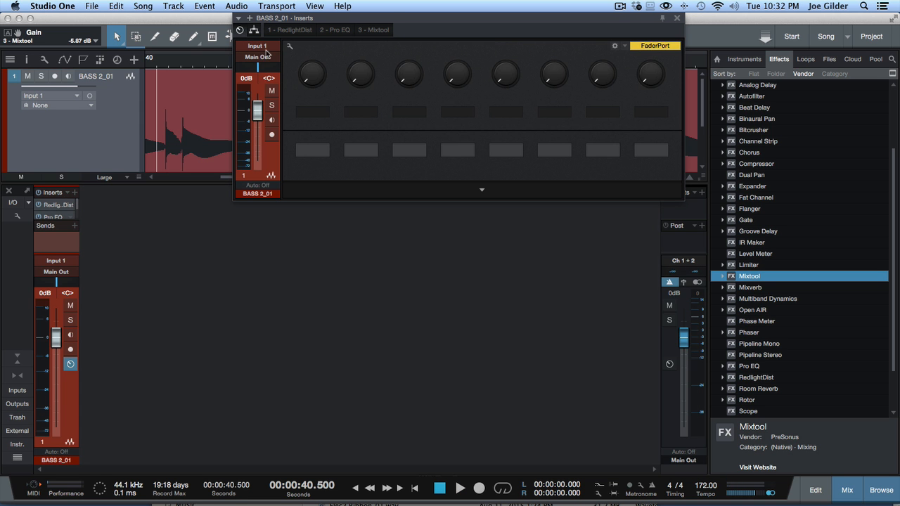
left_click(272, 32)
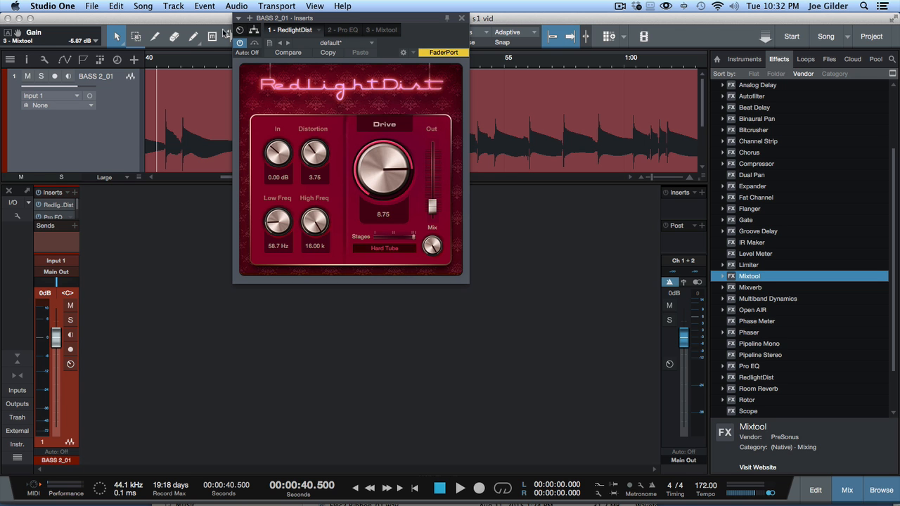
left_click_drag(41, 184, 40, 155)
key("space")
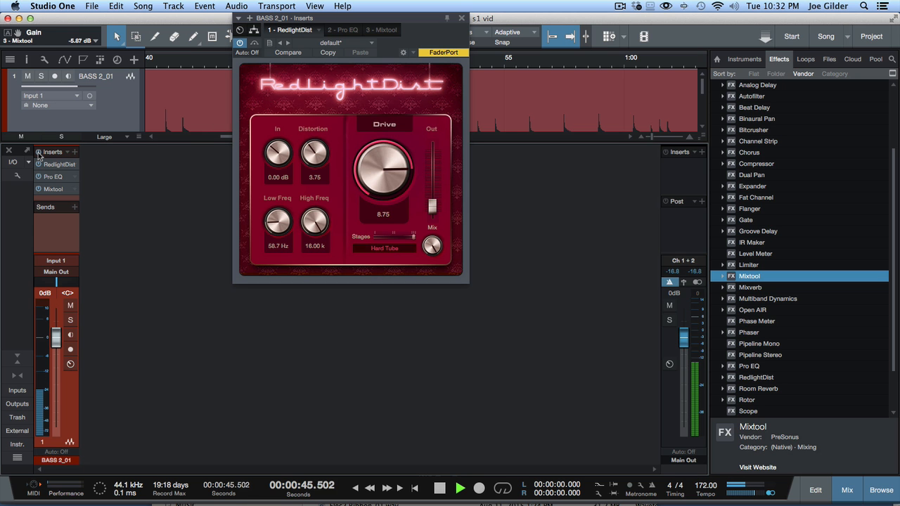
key("space")
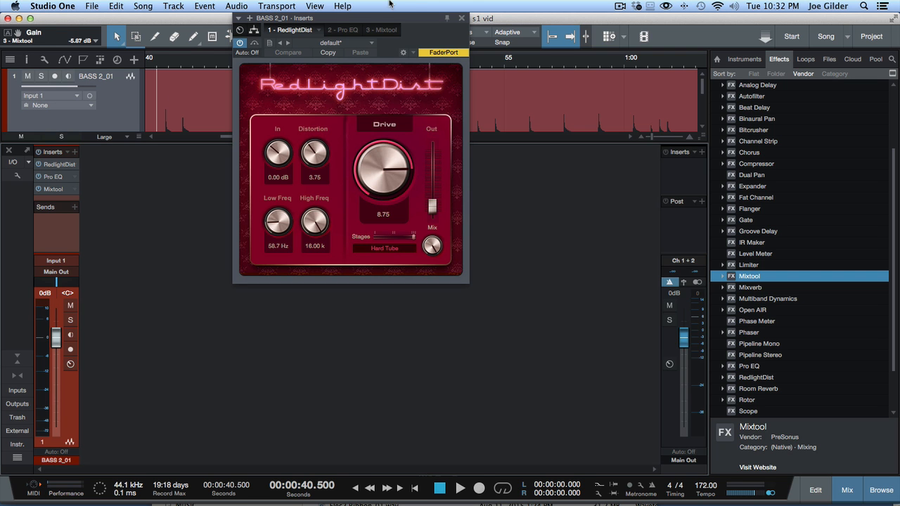
- Close the RedlightDist window and zoom out to show the whole bass recording
left_click(461, 18)
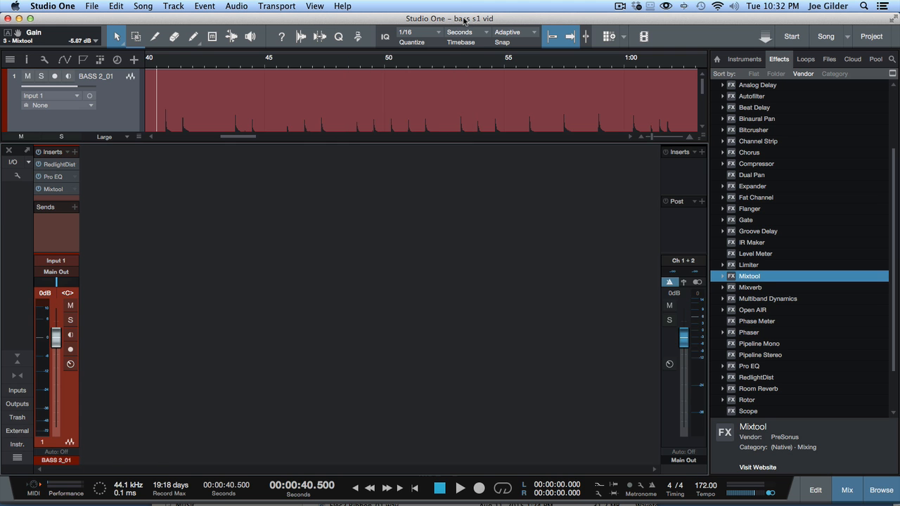
key("F3")
left_click_drag(429, 59, 425, 12)
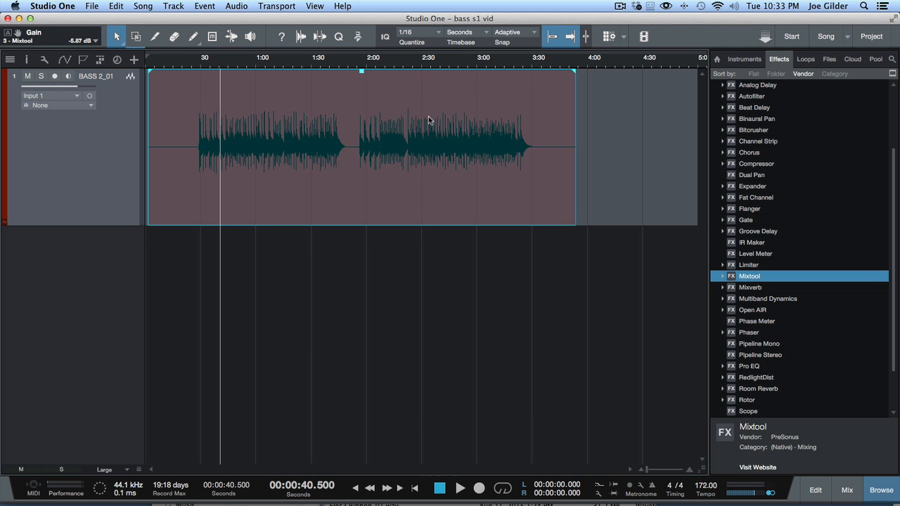
key("F3")
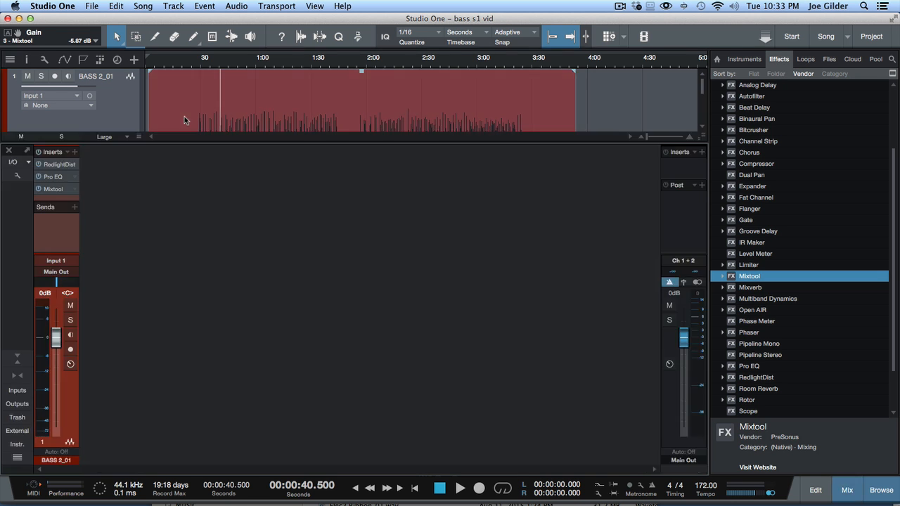
- Reopen the bass inserts in the taller Splitter routing view with RedlightDist, Pro EQ and Mixtool
left_click(59, 166)
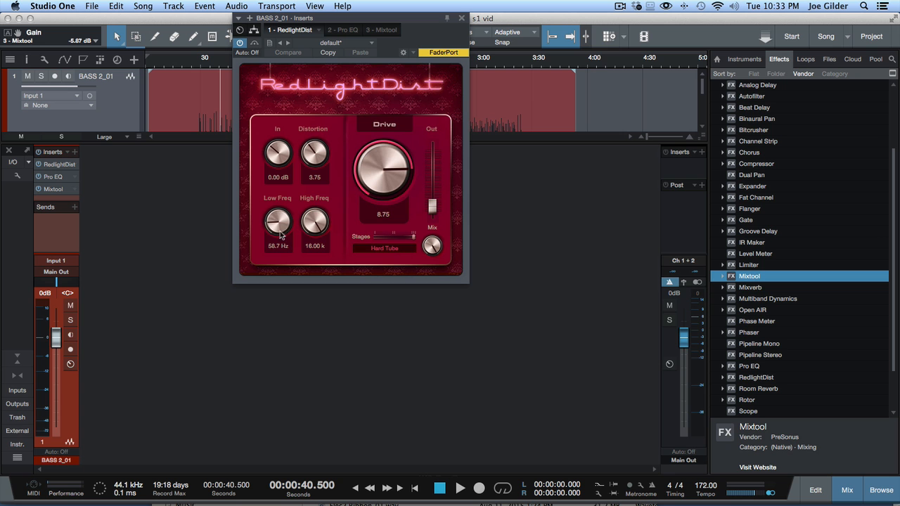
left_click(343, 30)
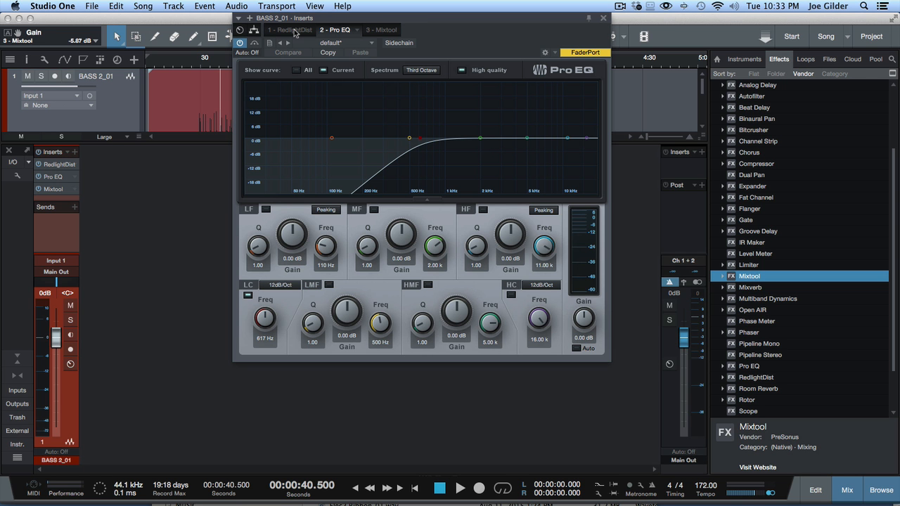
left_click(254, 29)
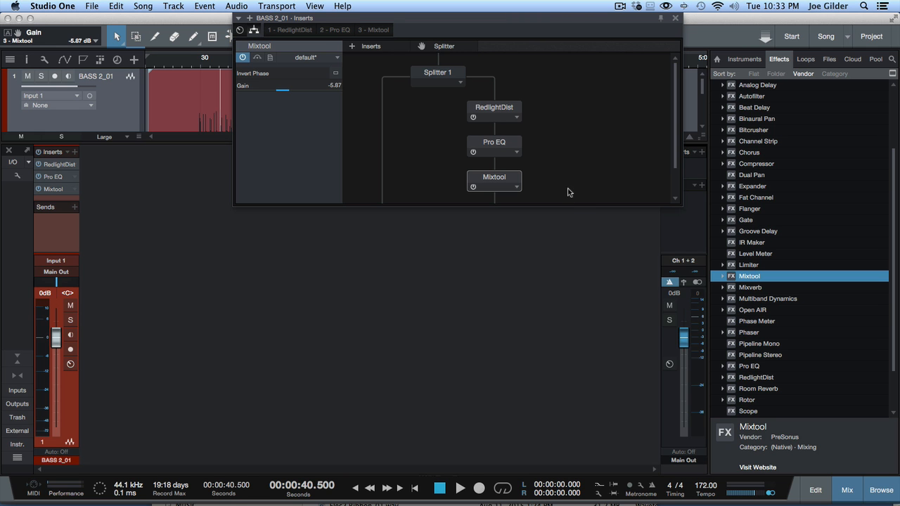
left_click_drag(568, 204, 549, 361)
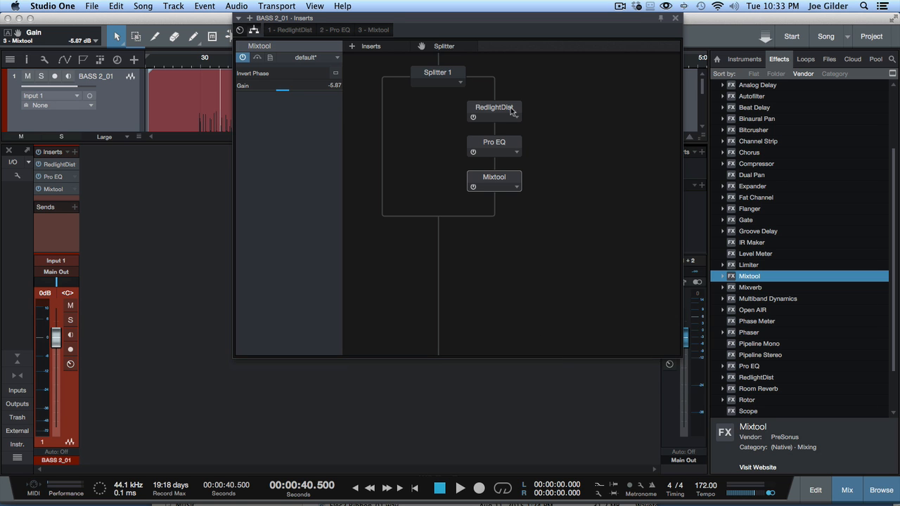